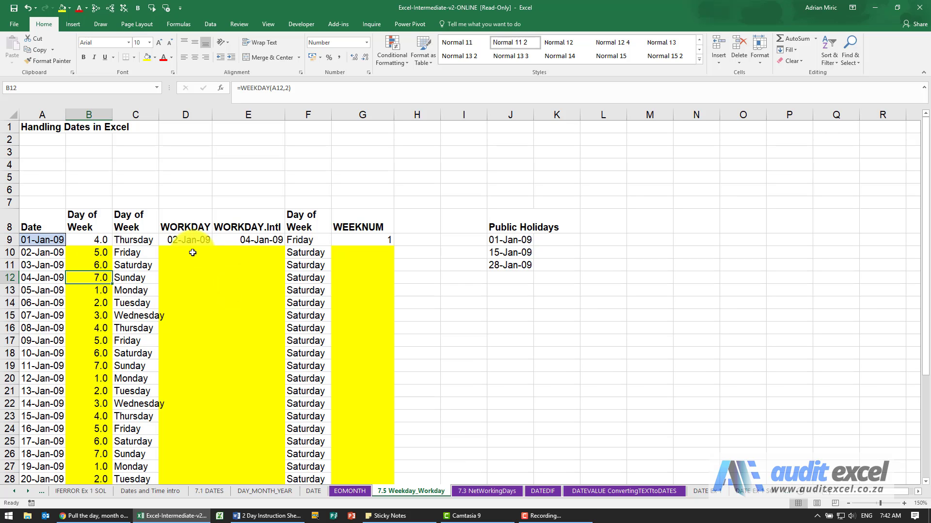
- Select cell D10 for the first WORKDAY result
{"action": "left_click", "coordinate": [192, 253]}
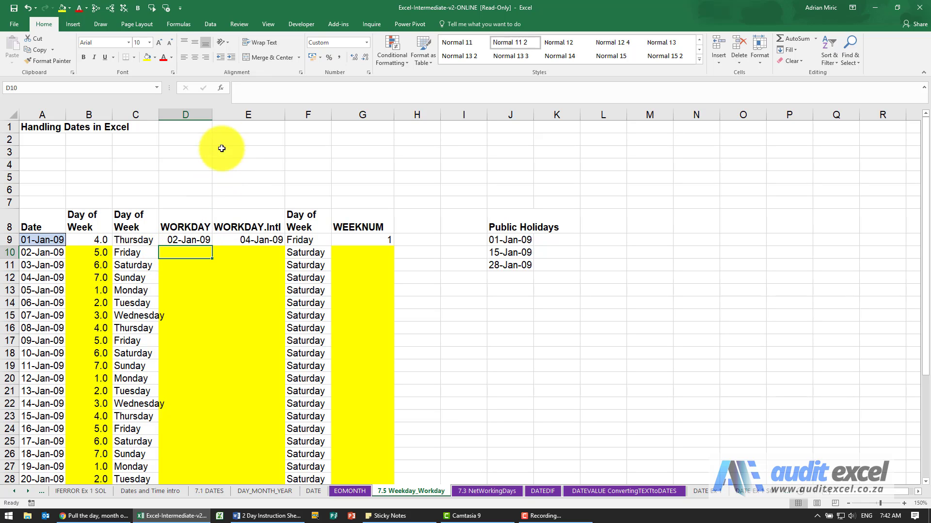
- Enter =WORKDAY(A10,1,$J$9:$J$11) in D10 through Function Arguments, returning 05-Jan-09
{"action": "left_click", "coordinate": [220, 89]}
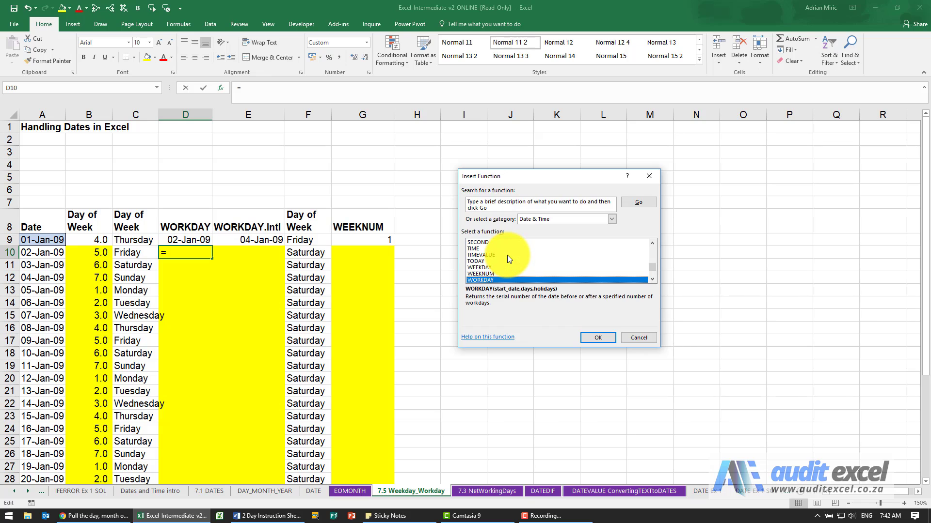
{"action": "key", "text": "Return"}
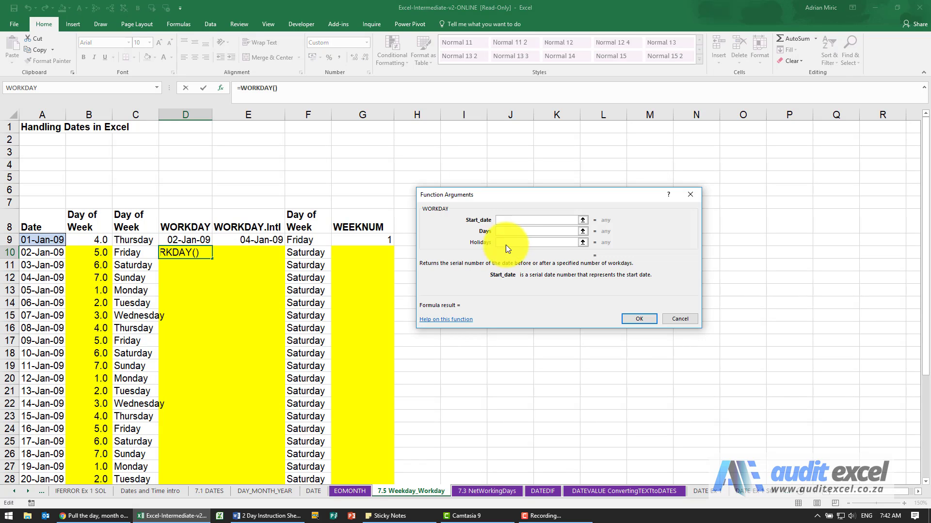
{"action": "left_click_drag", "start_coordinate": [491, 196], "coordinate": [391, 239]}
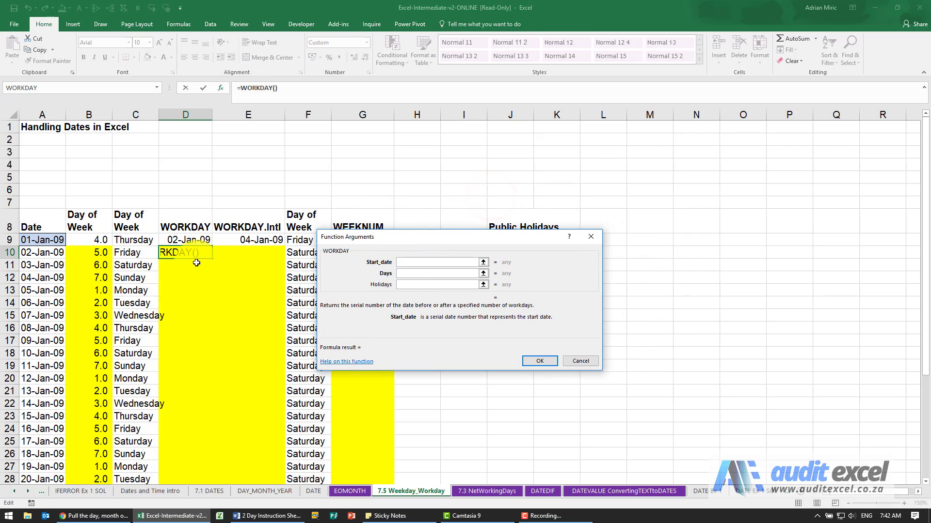
{"action": "left_click", "coordinate": [40, 253]}
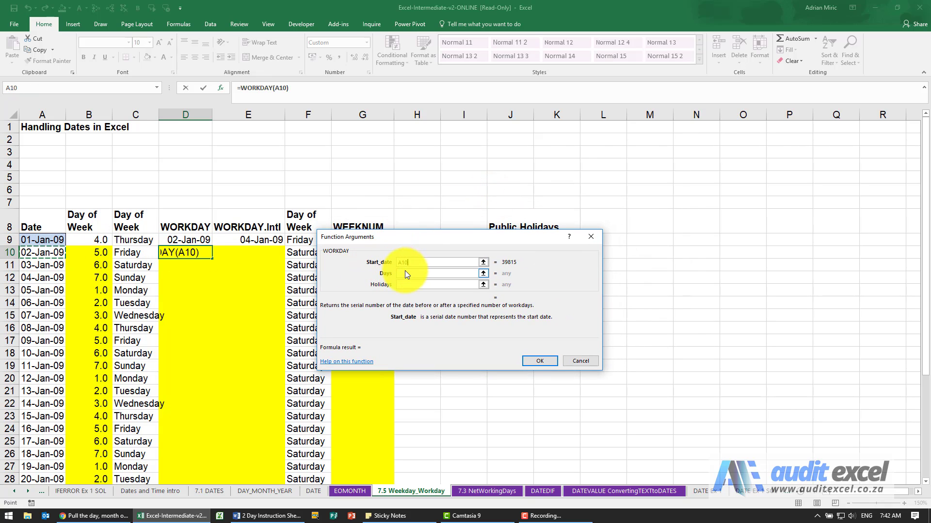
{"action": "left_click", "coordinate": [406, 273]}
{"action": "type", "text": "1"}
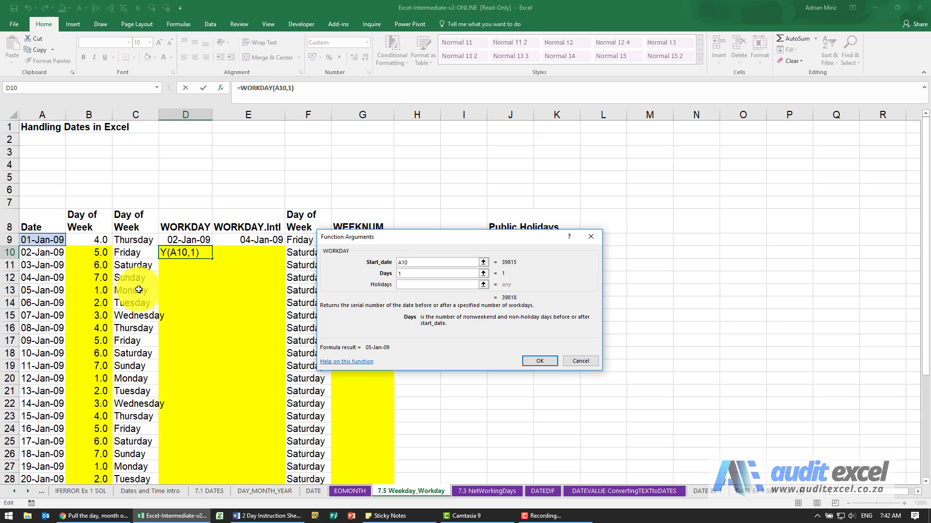
{"action": "left_click", "coordinate": [405, 285]}
{"action": "left_click_drag", "start_coordinate": [392, 238], "coordinate": [332, 293]}
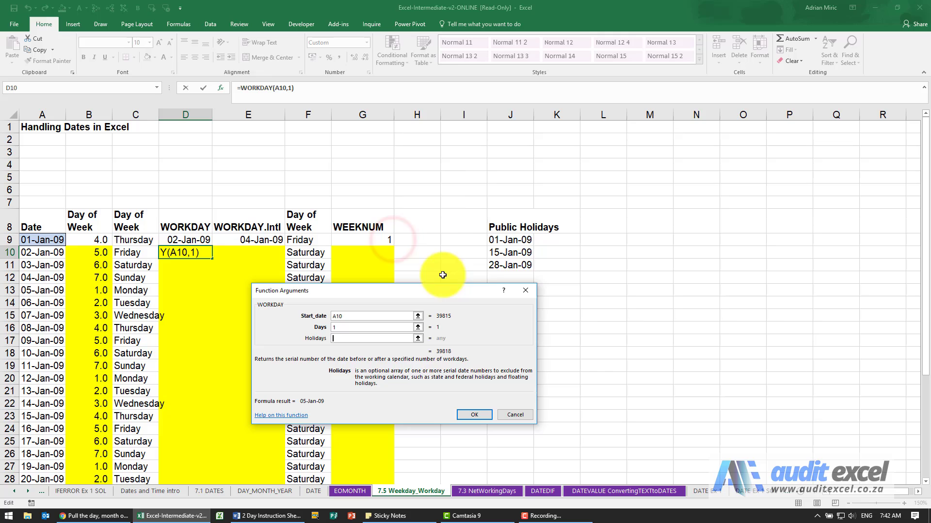
{"action": "left_click_drag", "start_coordinate": [522, 239], "coordinate": [517, 266]}
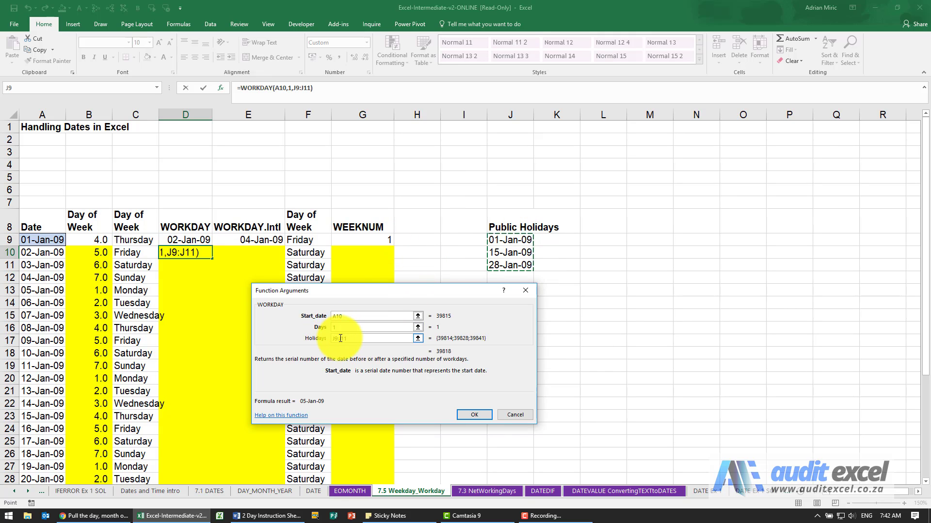
{"action": "key", "text": "F4"}
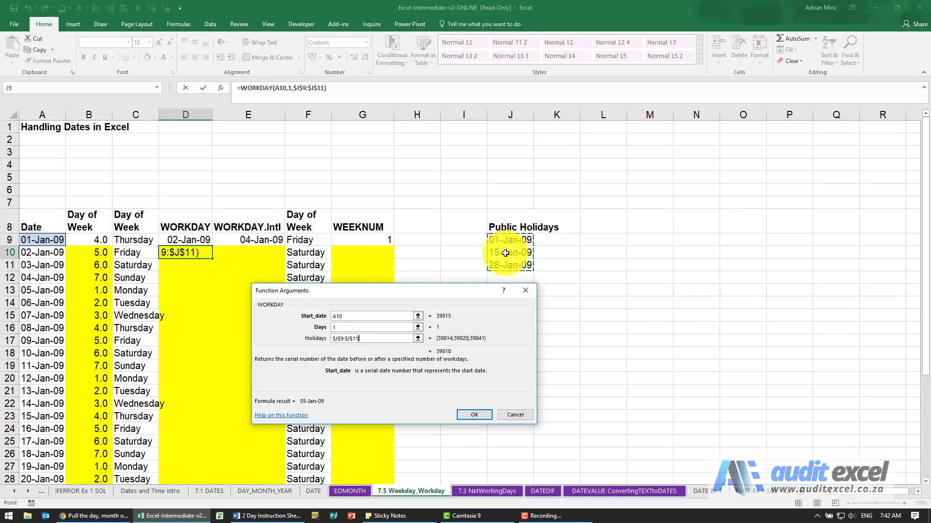
{"action": "left_click", "coordinate": [475, 415]}
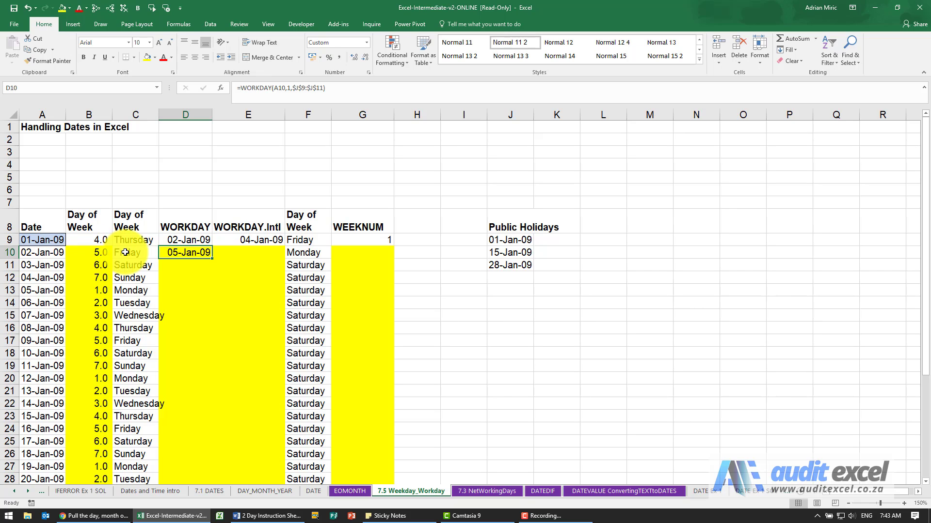
- Copy the WORKDAY formula from D10 down to D28, then reselect D10
{"action": "double_click", "coordinate": [211, 259]}
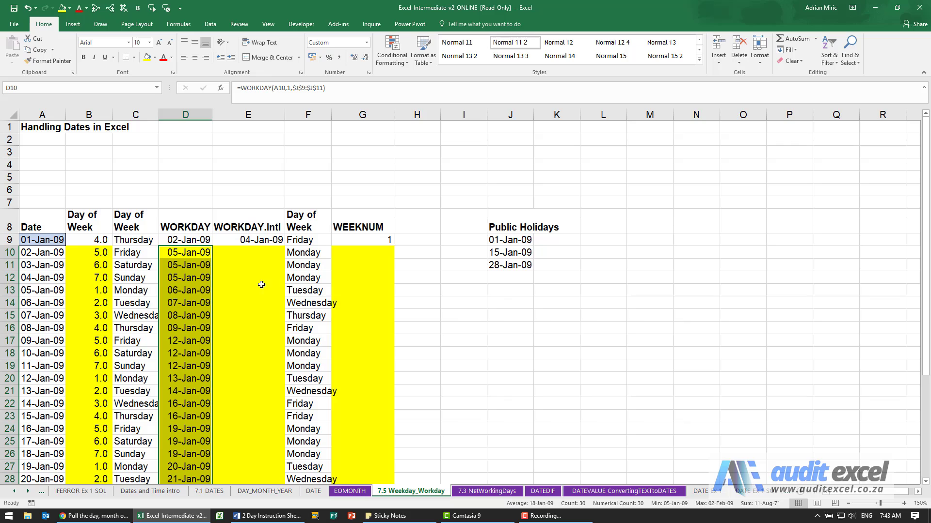
{"action": "left_click", "coordinate": [192, 254]}
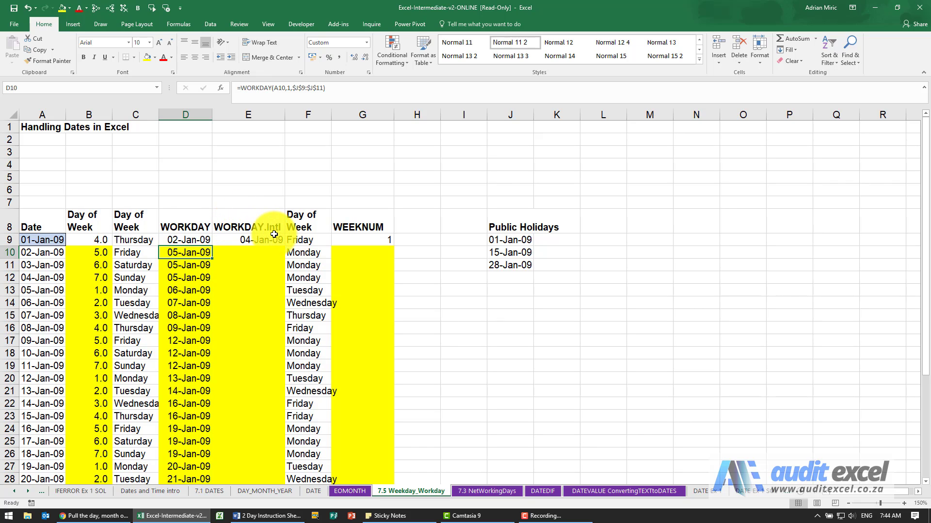
- Start =WORKDAY.INTL(A10,1, in E10, with A10 as start date and 1 day
{"action": "left_click", "coordinate": [249, 250]}
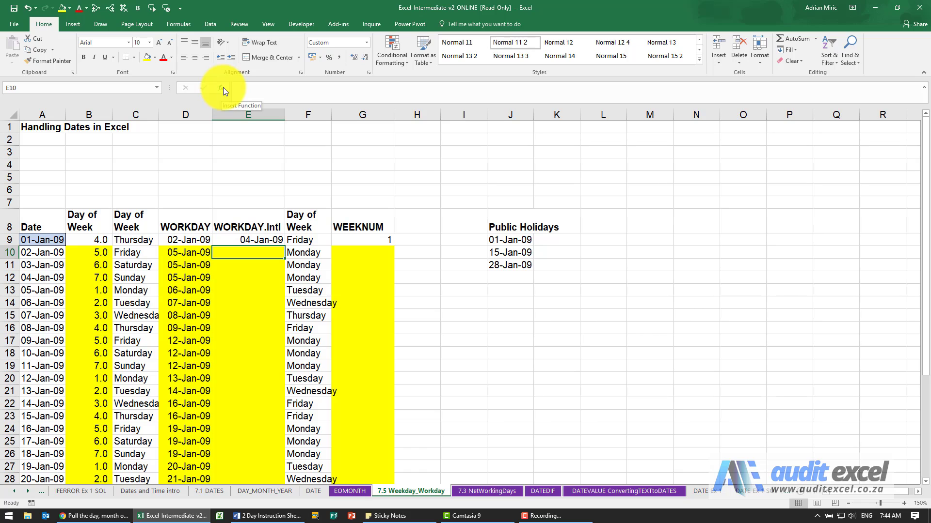
{"action": "left_click", "coordinate": [249, 89]}
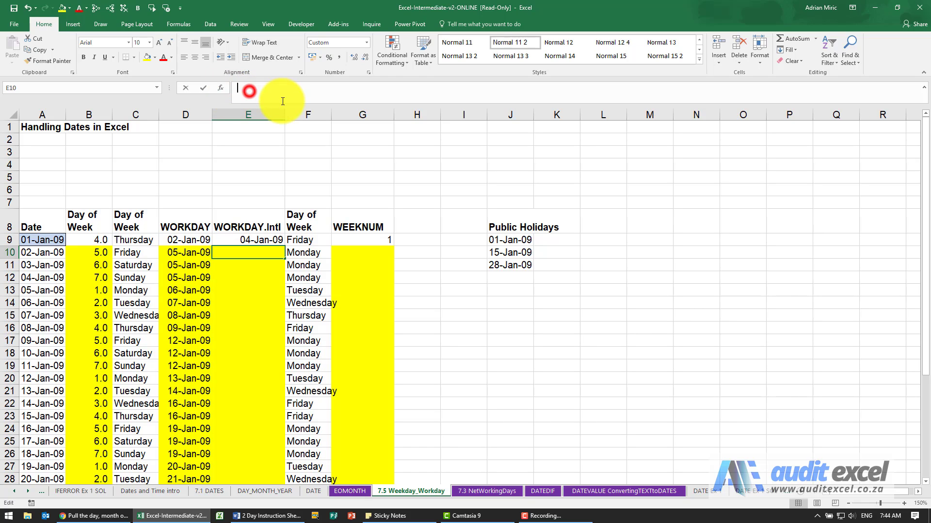
{"action": "type", "text": "=wro"}
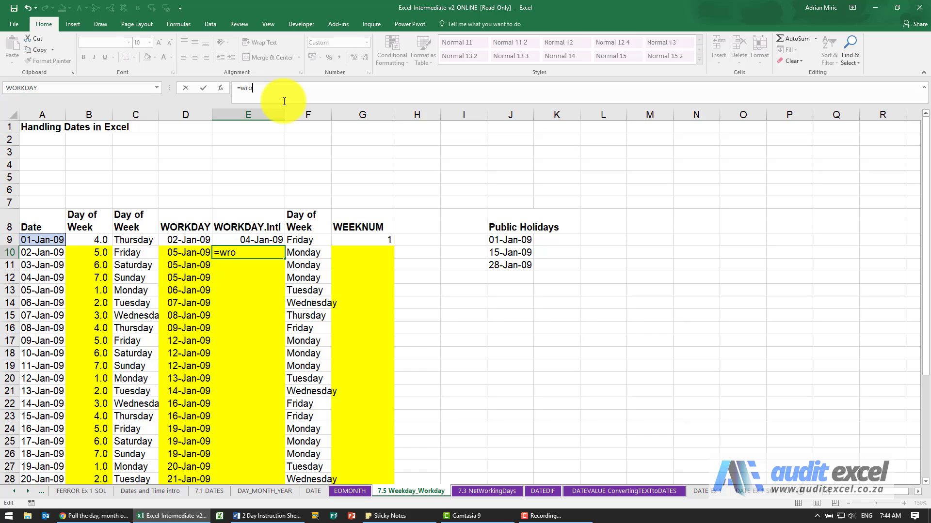
{"action": "key", "text": "BackSpace"}
{"action": "key", "text": "BackSpace"}
{"action": "type", "text": "ork"}
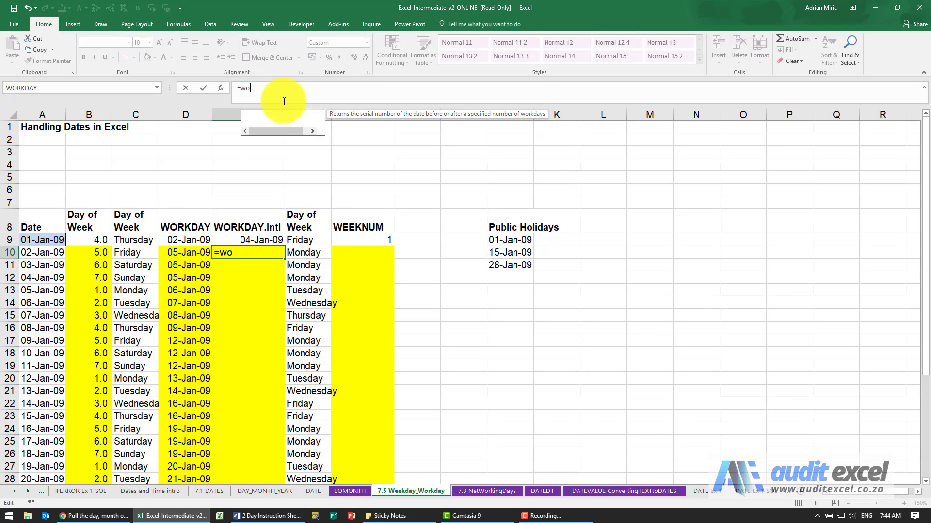
{"action": "key", "text": "Down"}
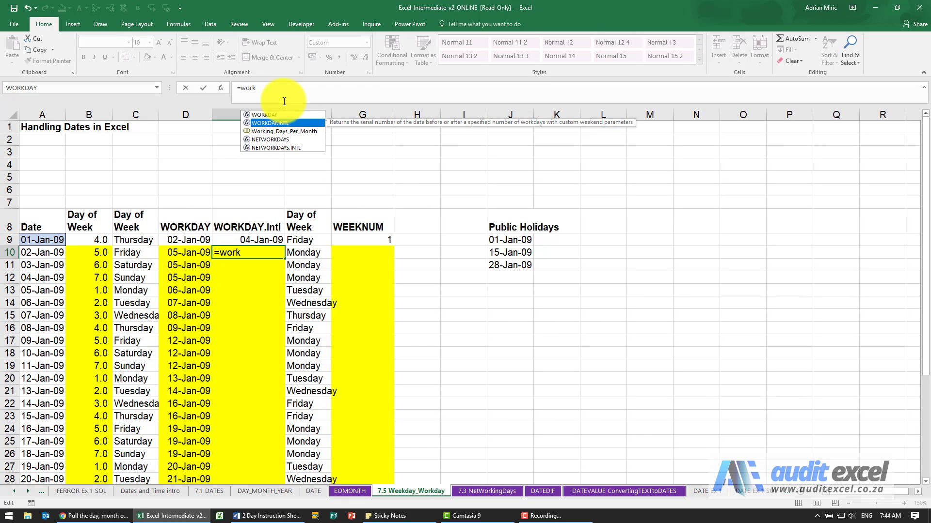
{"action": "key", "text": "Tab"}
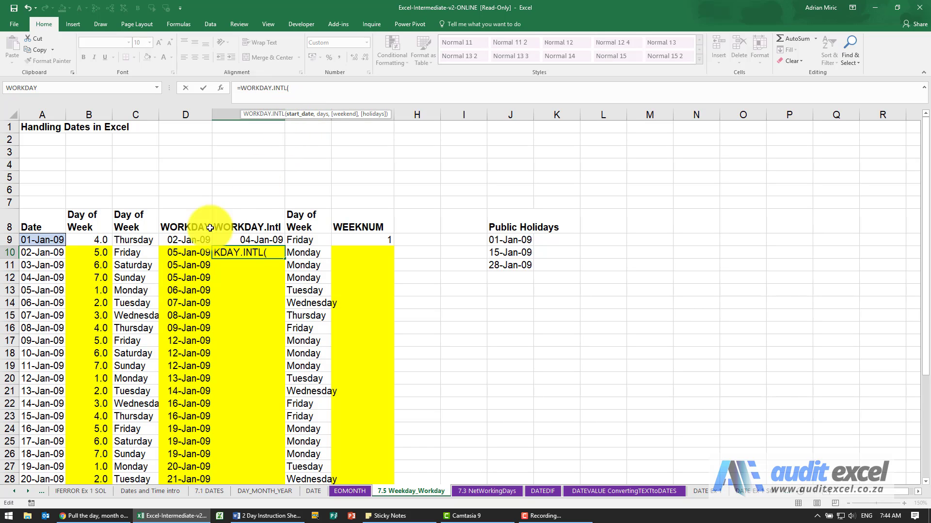
{"action": "left_click", "coordinate": [59, 252]}
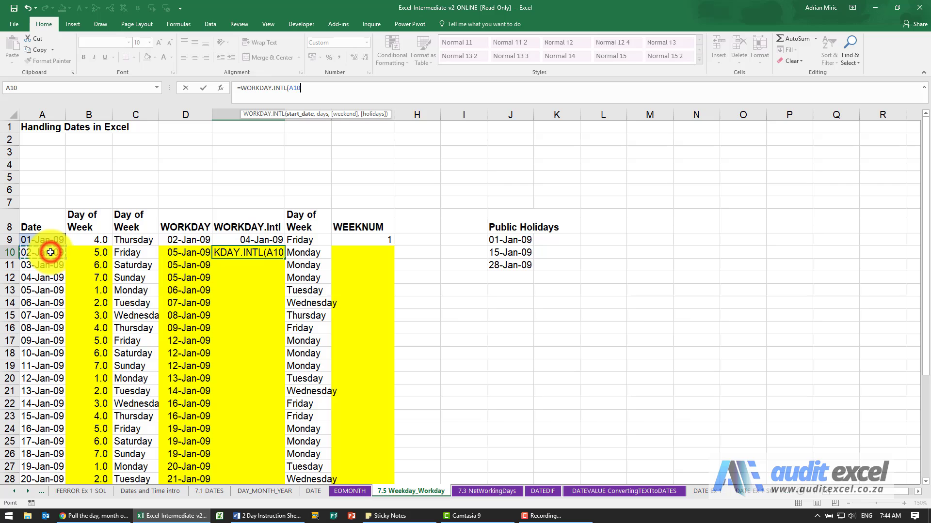
{"action": "type", "text": ","}
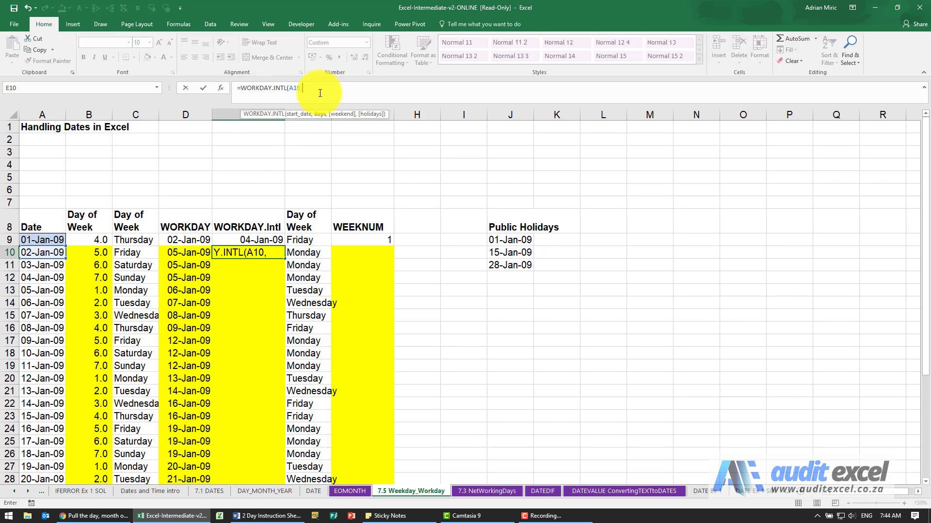
{"action": "type", "text": "1,"}
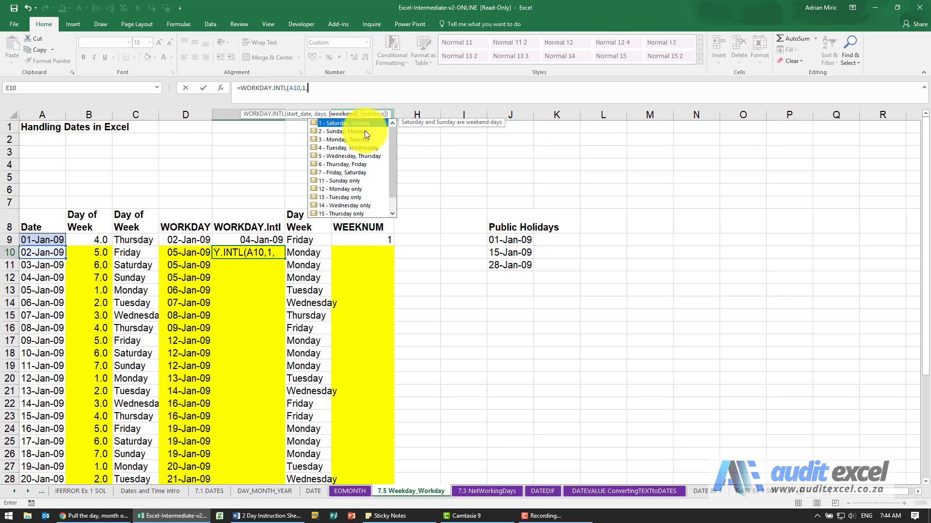
- Choose weekend option 7 (Friday, Saturday) for the WORKDAY.INTL formula in E10
{"action": "left_click", "coordinate": [347, 173]}
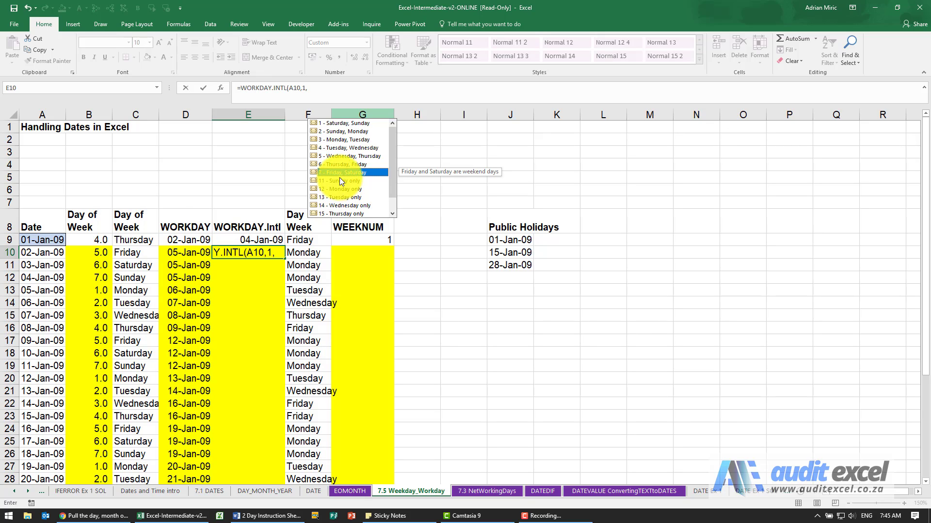
{"action": "double_click", "coordinate": [342, 172]}
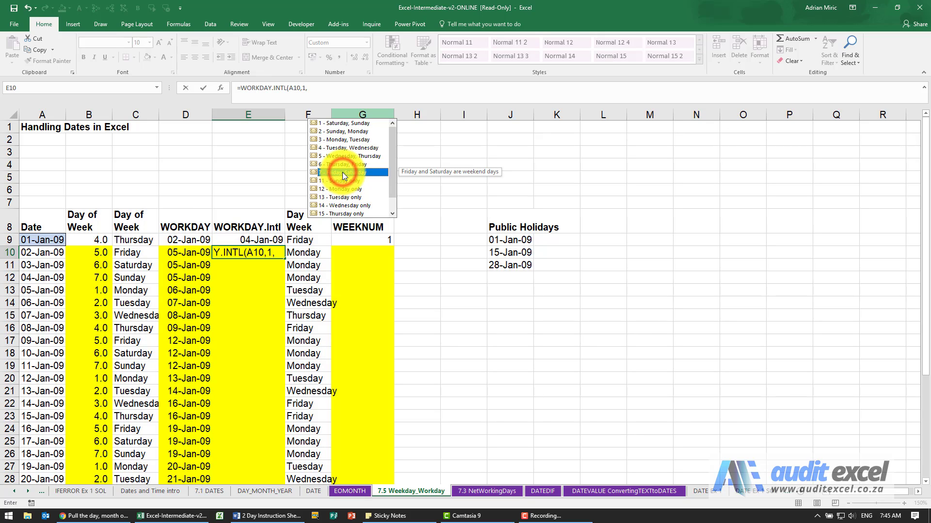
- Add holidays $J$9:$J$11 to finish E10's formula, then fill it down to E28
{"action": "type", "text": ","}
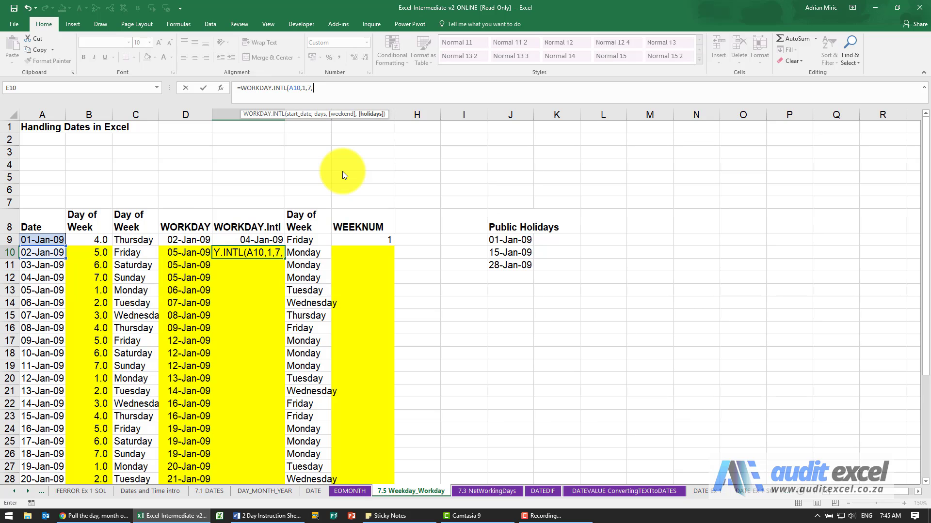
{"action": "left_click_drag", "start_coordinate": [498, 238], "coordinate": [504, 265]}
{"action": "key", "text": "F4"}
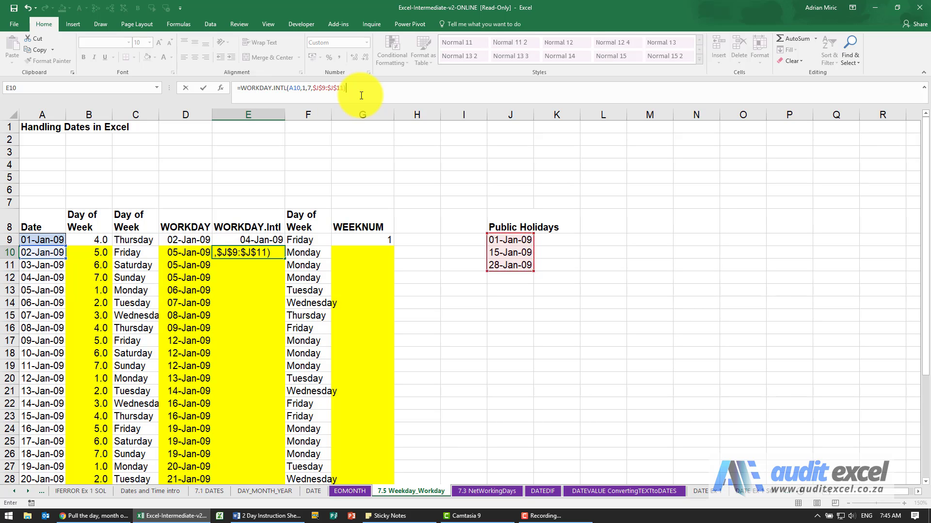
{"action": "key", "text": "Return"}
{"action": "left_click", "coordinate": [260, 248]}
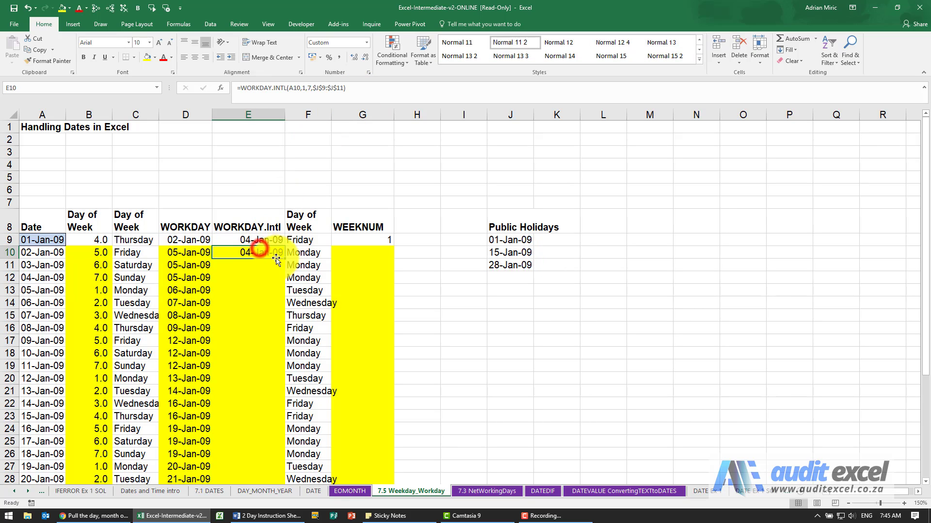
{"action": "double_click", "coordinate": [285, 259]}
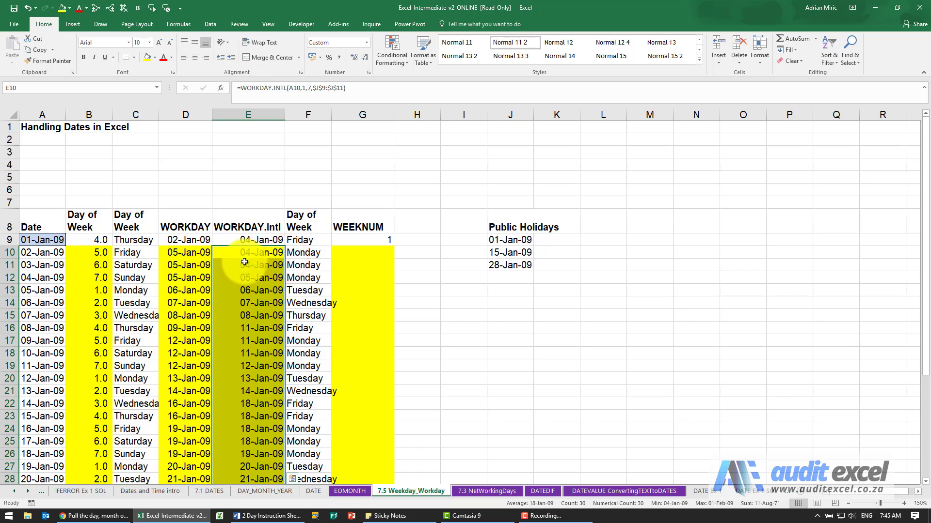